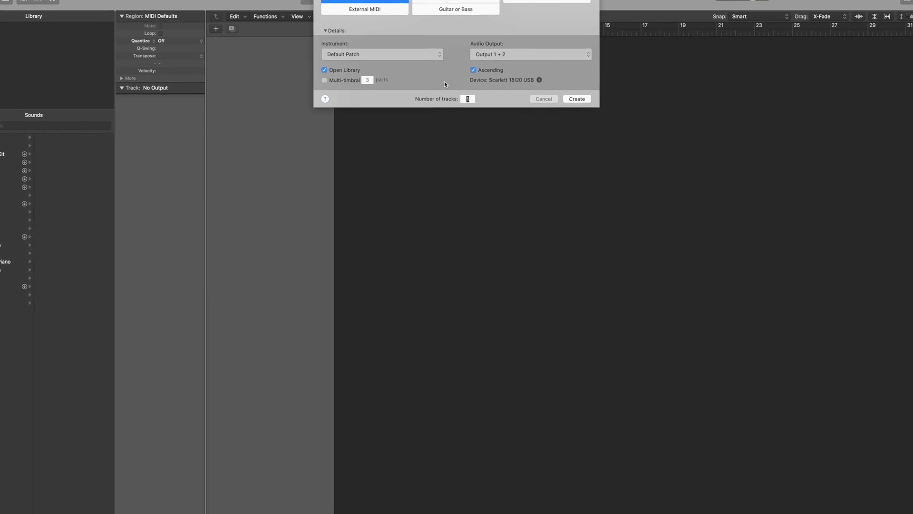
Browse the instrument list via AU Instruments > Native Instruments > Kontakt to its output formats.
left_click(417, 46)
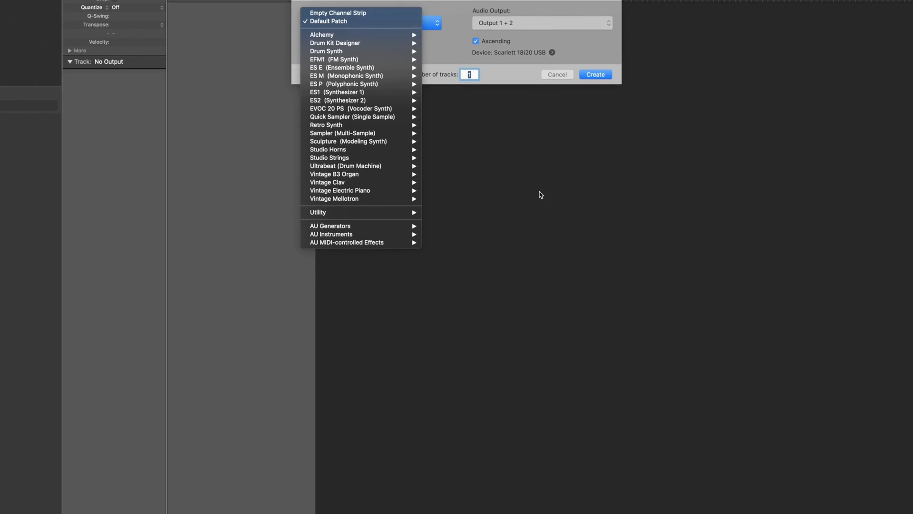
mouse_move(417, 243)
mouse_move(457, 258)
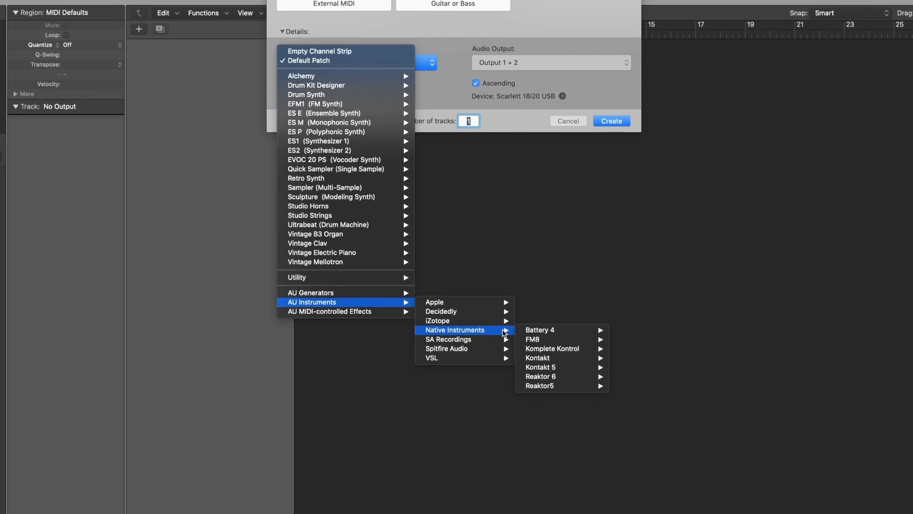
mouse_move(542, 389)
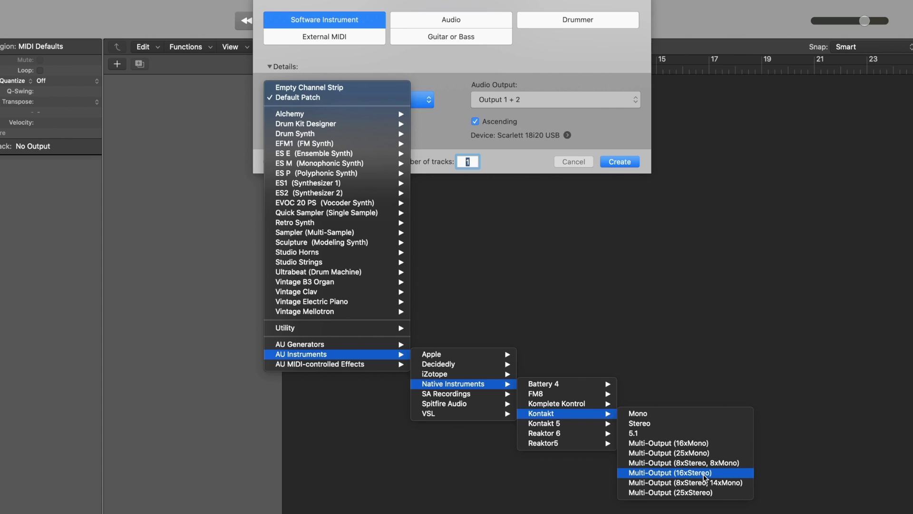
Choose Kontakt Multi-Output (16xStereo), multi-timbral with 3 parts.
left_click(705, 473)
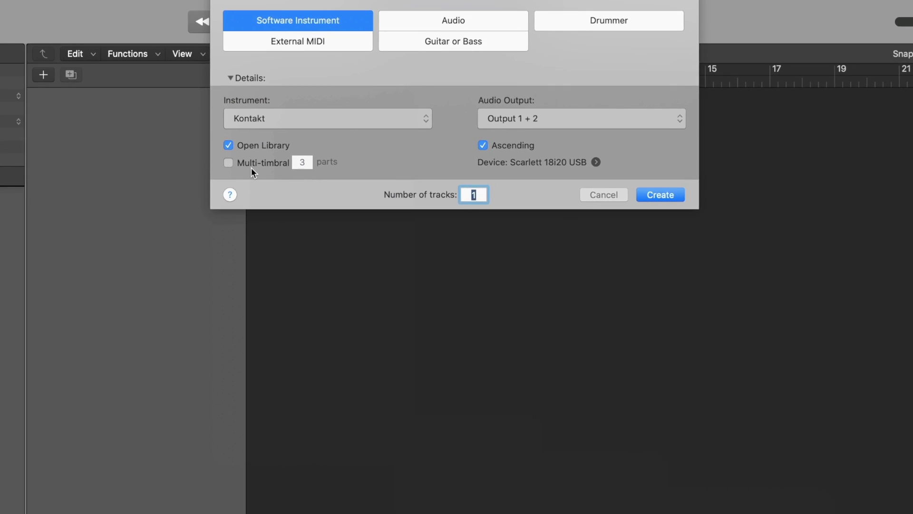
left_click(240, 163)
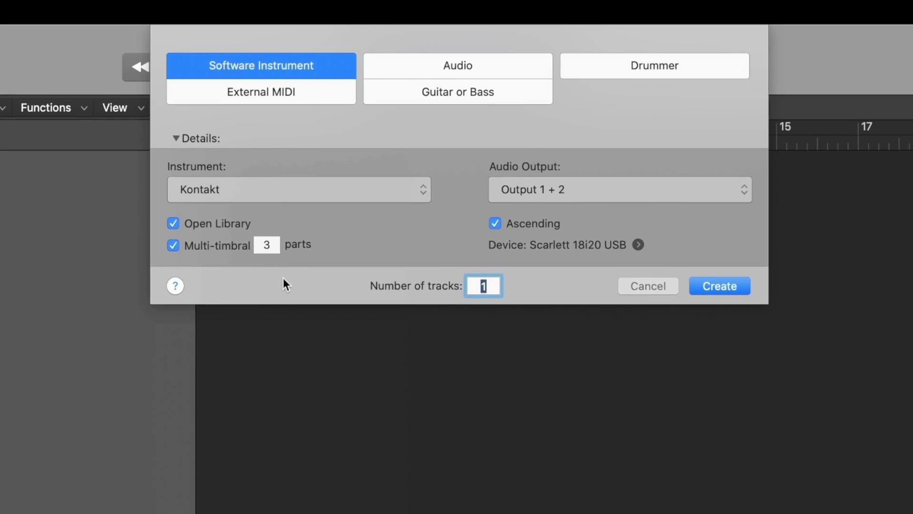
left_click(275, 251)
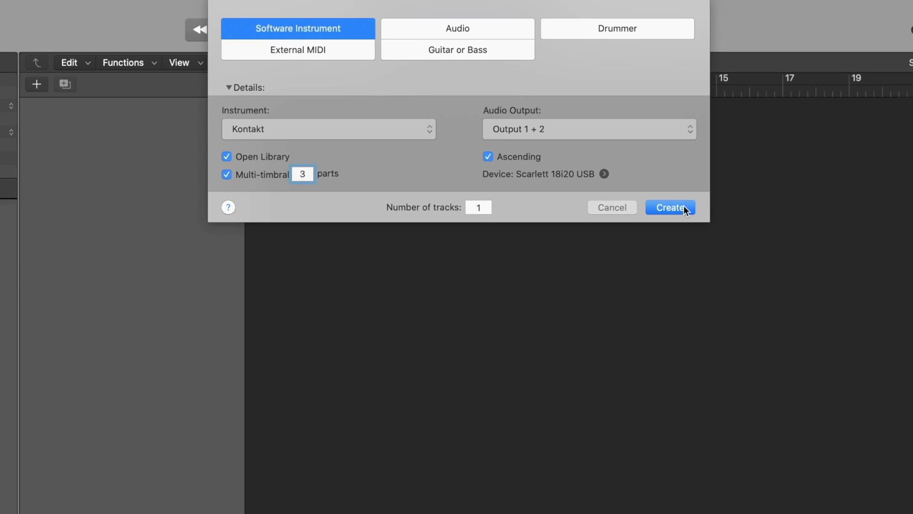
Create the three Kontakt tracks and check each track's MIDI channel.
left_click(604, 116)
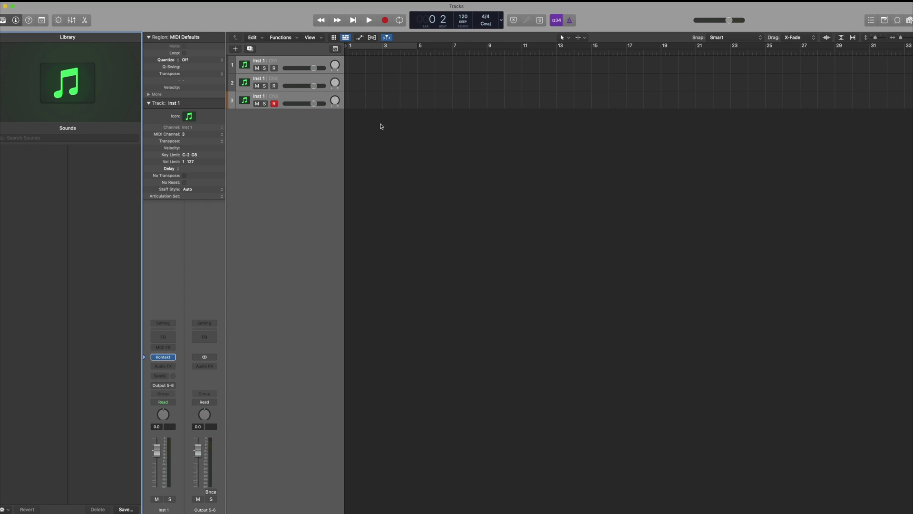
left_click(279, 64)
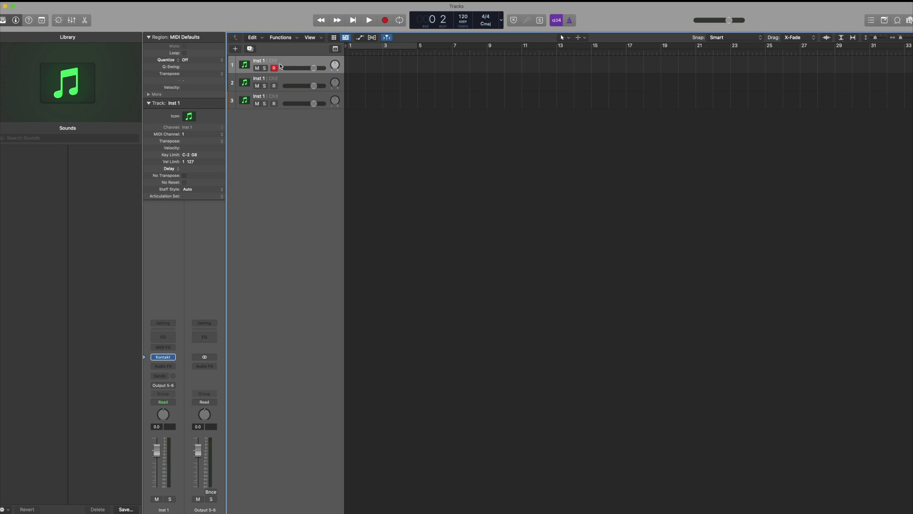
left_click(283, 79)
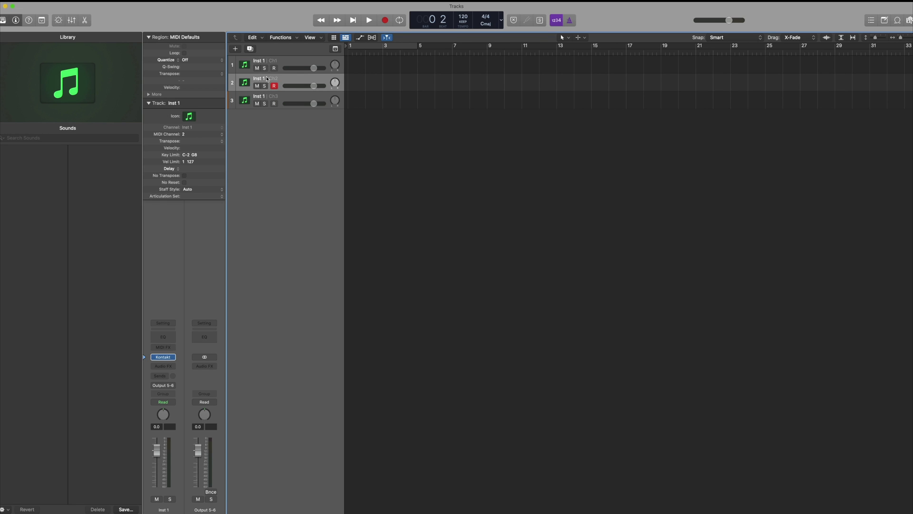
left_click(279, 102)
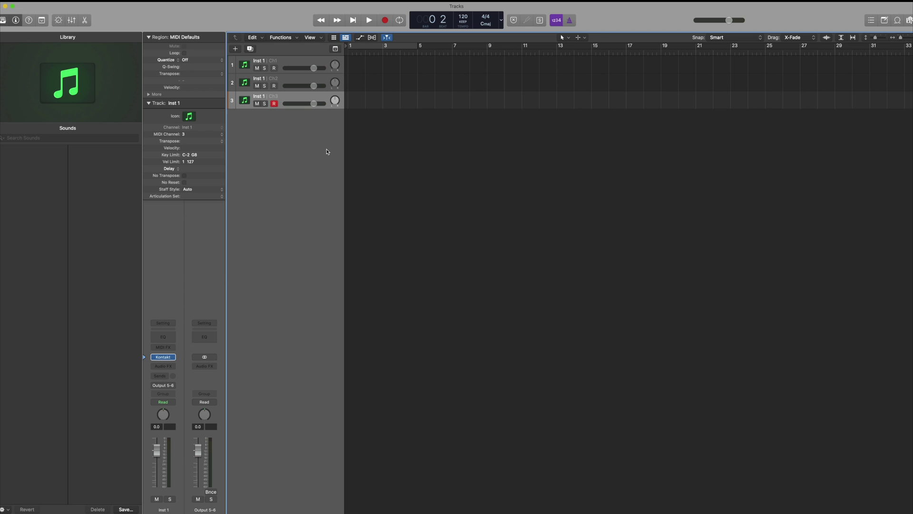
Show the mixer, route Inst 1 to Stereo Output, and open the Kontakt window.
key("x")
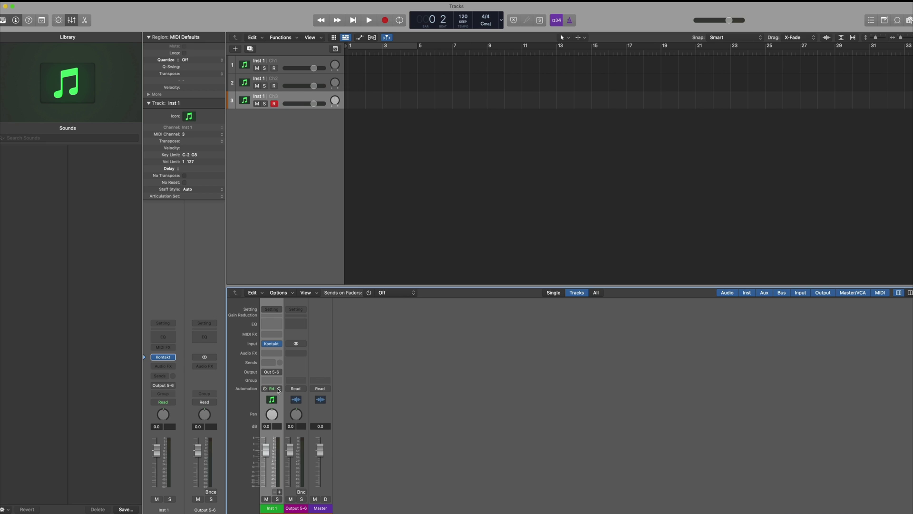
left_click(278, 372)
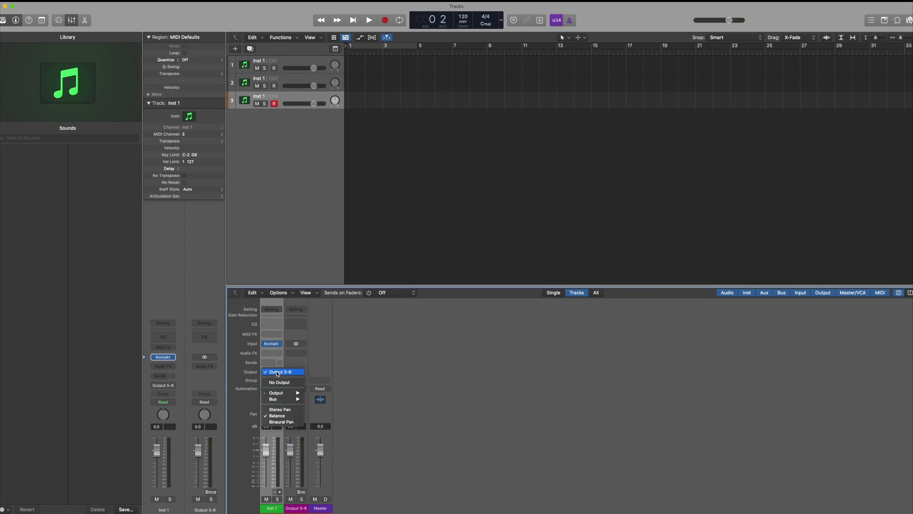
mouse_move(284, 393)
left_click(326, 393)
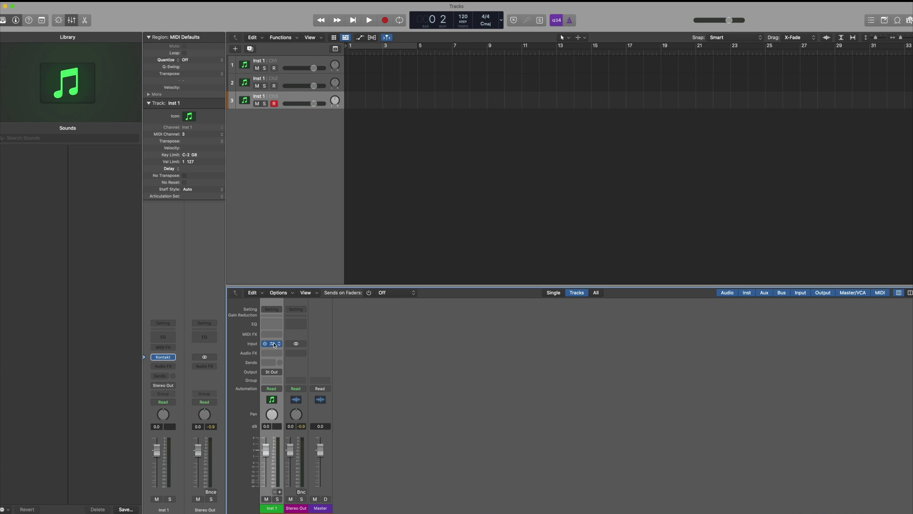
left_click(163, 356)
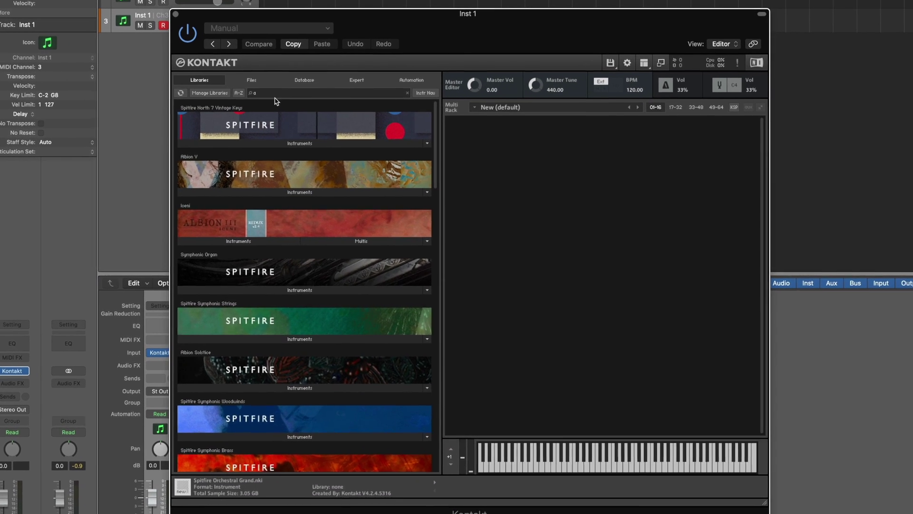
Search Kontakt's libraries for 'albion' and load Brass High.nki from Albion One Orchestra.
type("albion")
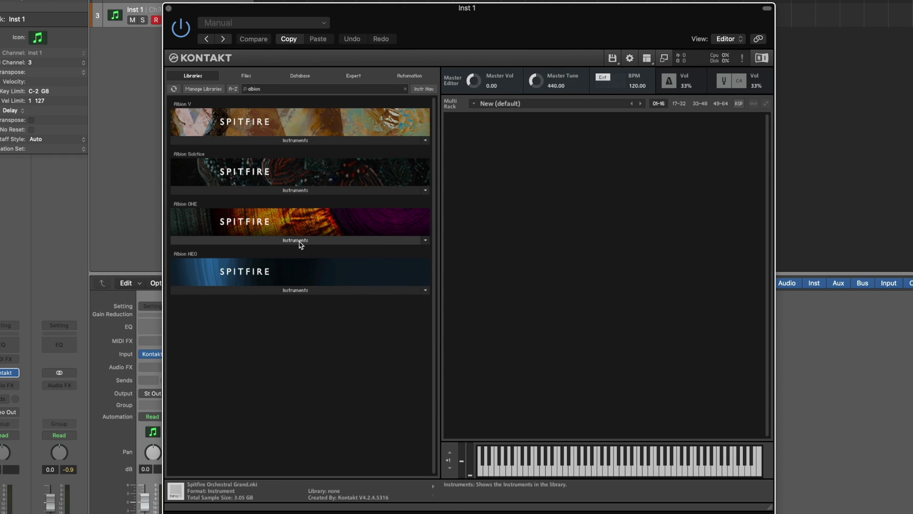
left_click(302, 245)
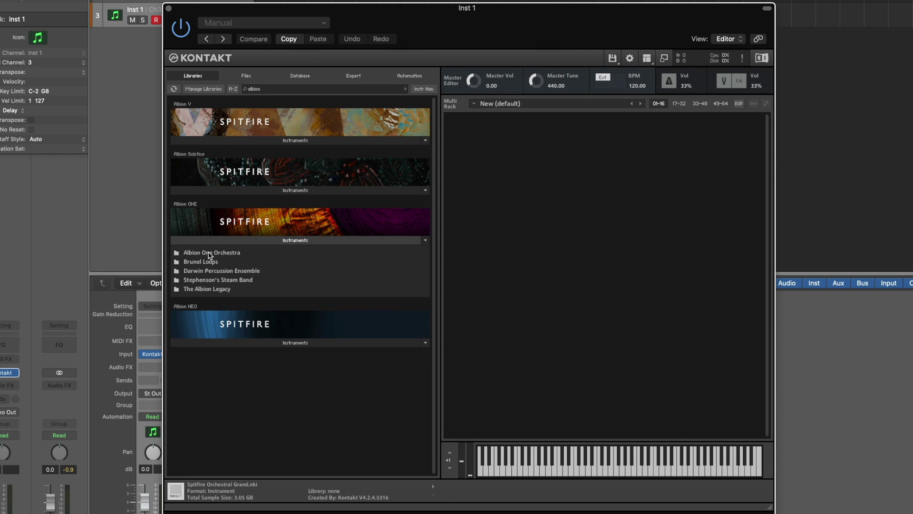
left_click(209, 253)
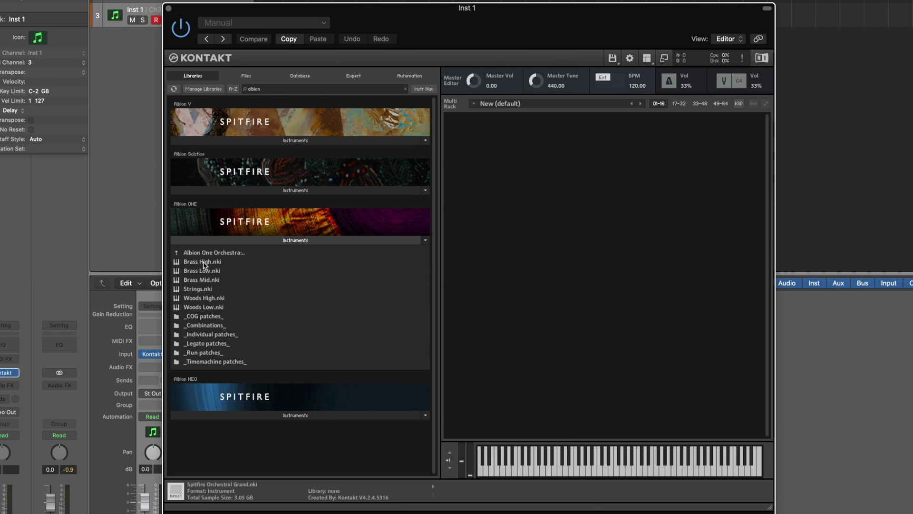
left_click(203, 264)
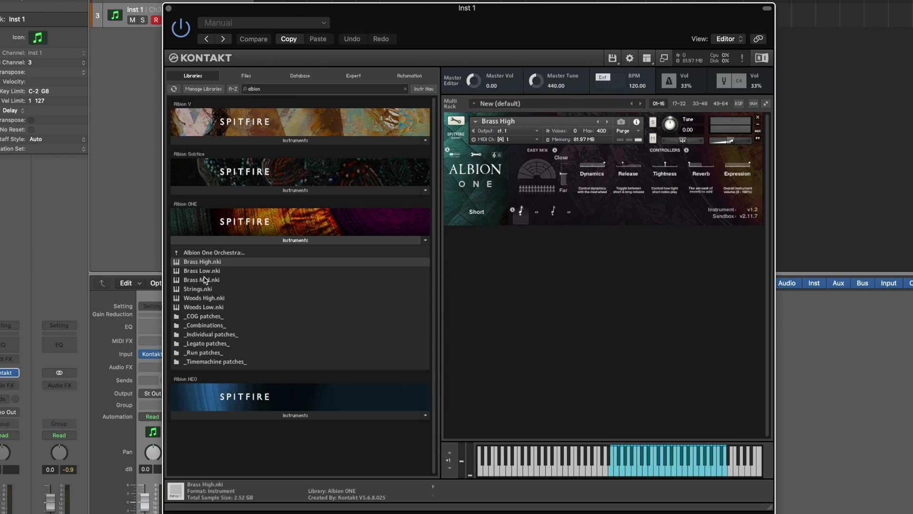
Load Brass Mid.nki and Brass Low.nki into the rack below Brass High.
left_click(205, 281)
double_click(205, 282)
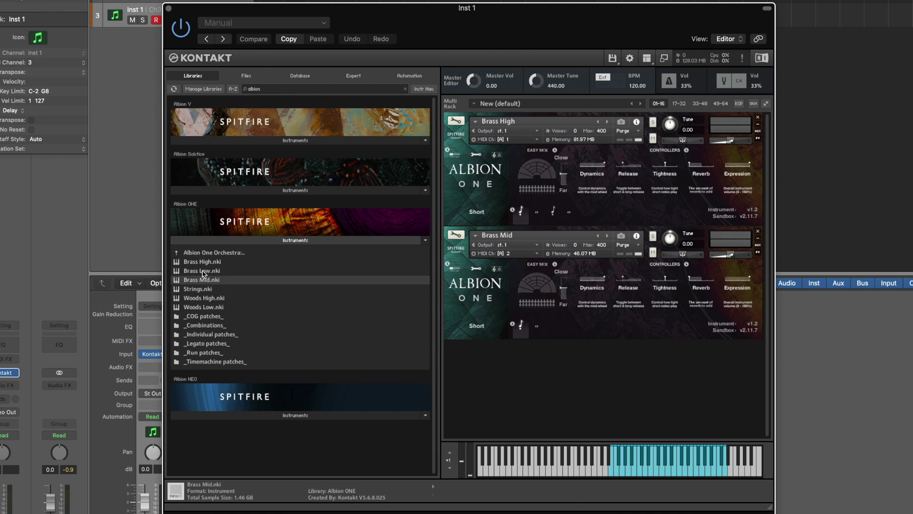
double_click(204, 271)
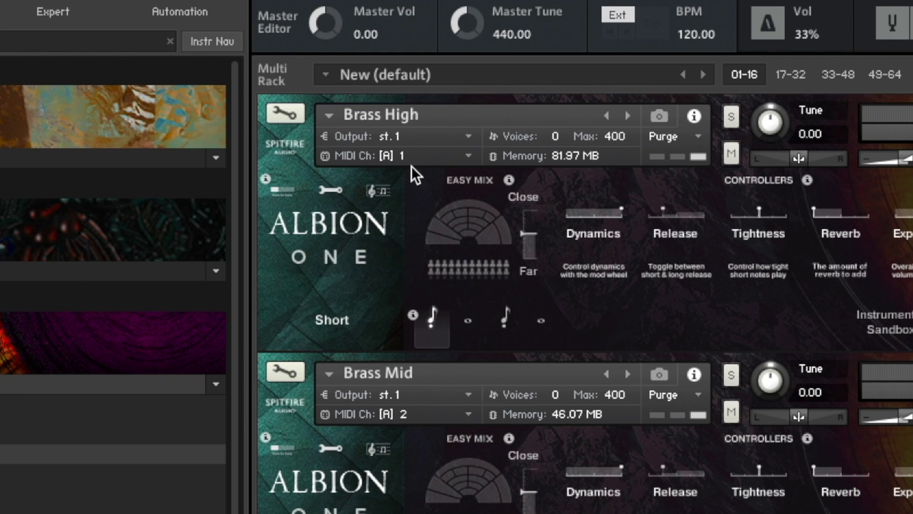
Keep Brass High on MIDI channel A 1 in its MIDI Ch menu.
left_click(423, 159)
mouse_move(432, 190)
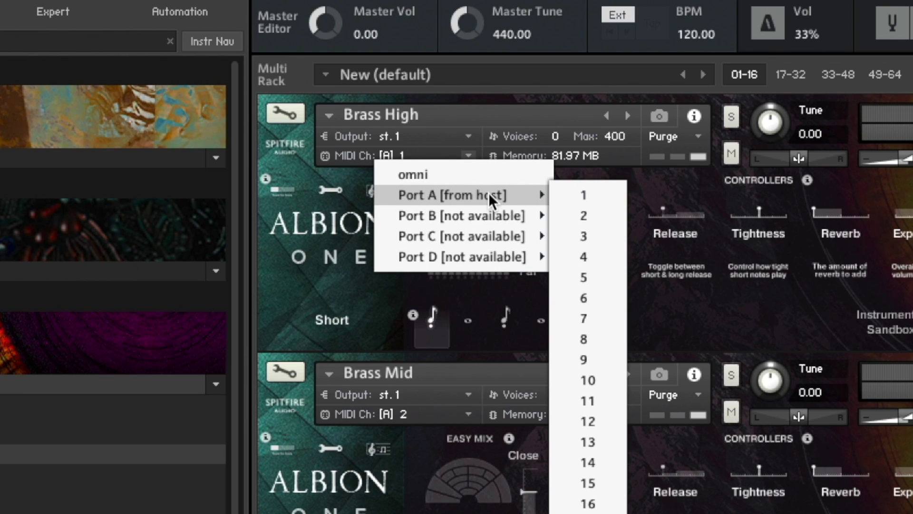
left_click(561, 195)
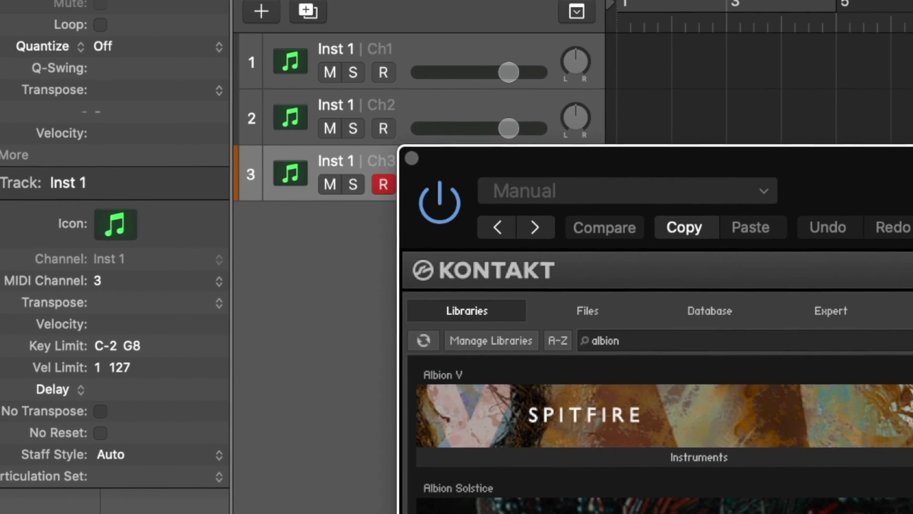
Close Kontakt and rename the tracks Brass Low, Brass Mids and Brass High.
key("super+w")
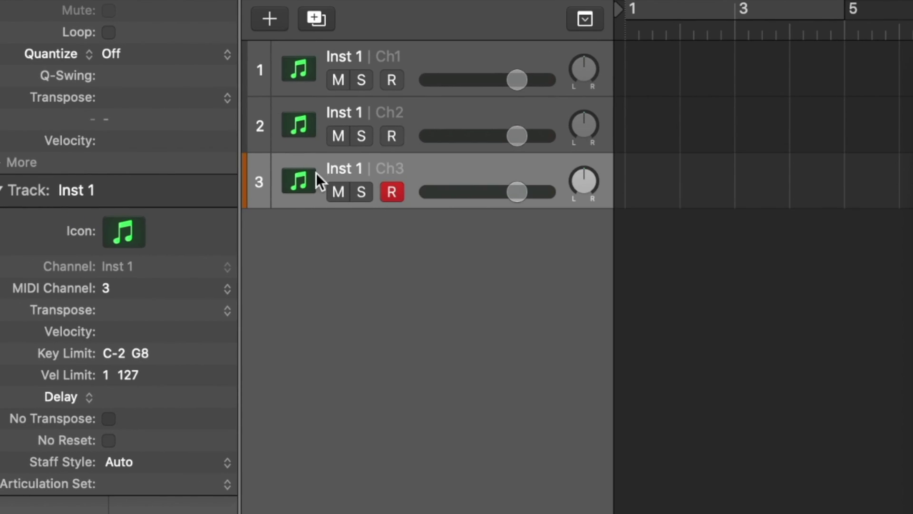
double_click(341, 167)
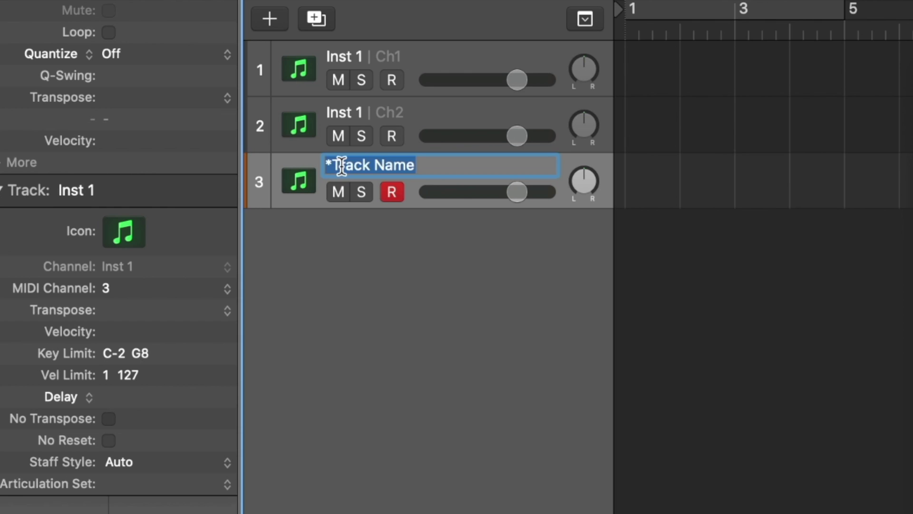
type("Brass Low")
key("Return")
double_click(344, 113)
type("Brass Mi")
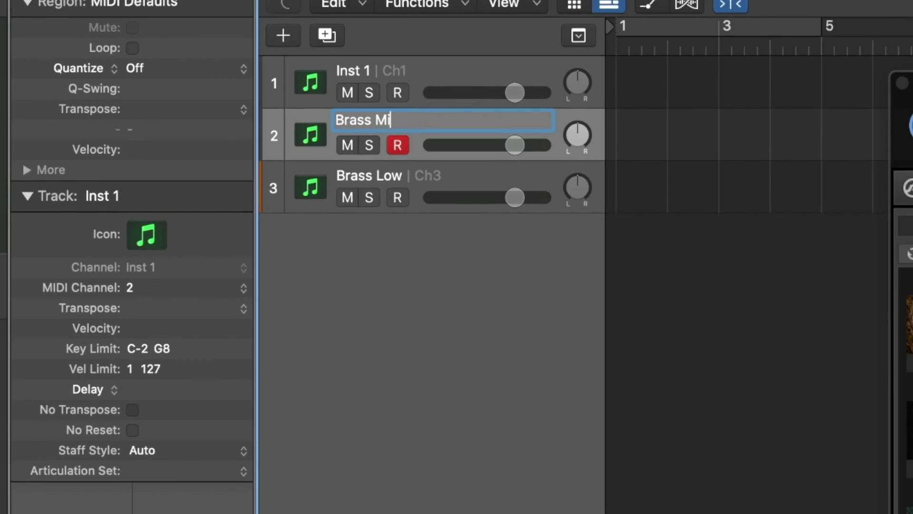
type("ds")
key("shift+Tab")
type("Brass High")
key("Return")
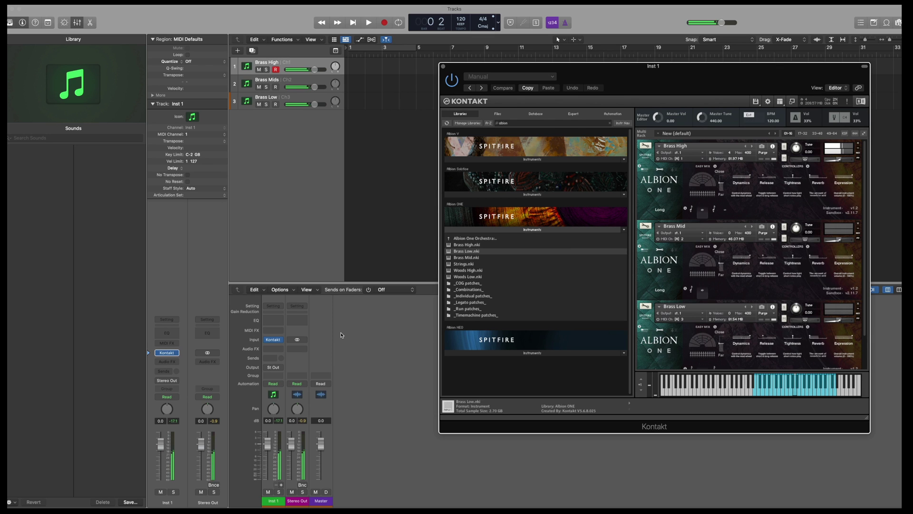
Select Brass Mids, then Brass Low, checking their MIDI channels in the Inspector.
left_click(301, 82)
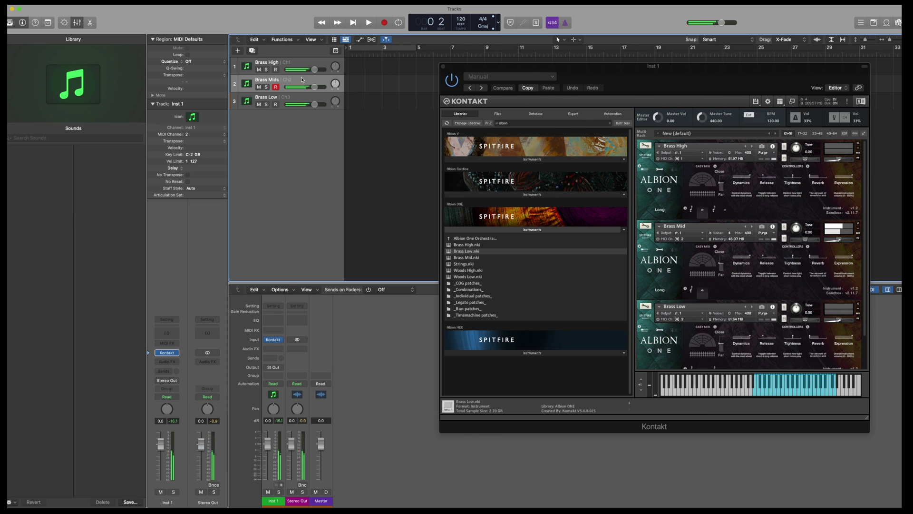
left_click(298, 99)
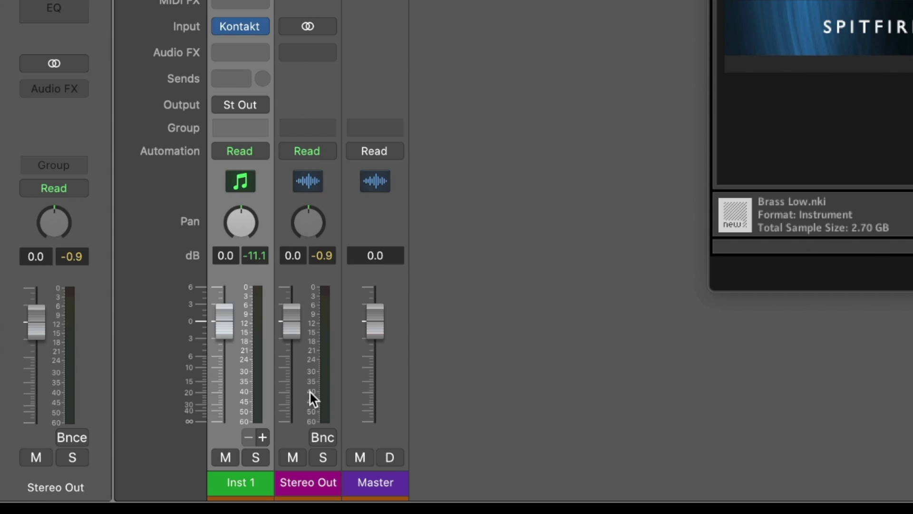
Add two aux strips under Inst 1 for Kontakt outputs 3-4 and 5-6.
left_click(262, 436)
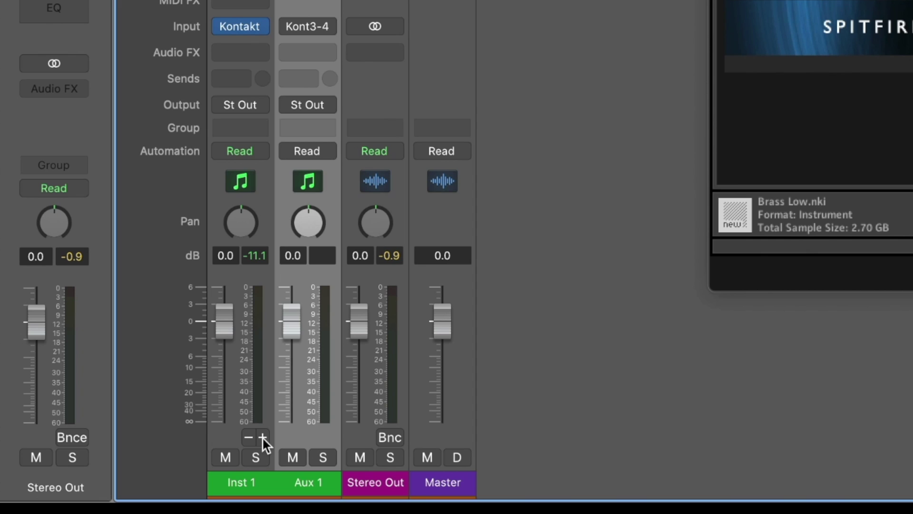
left_click(262, 436)
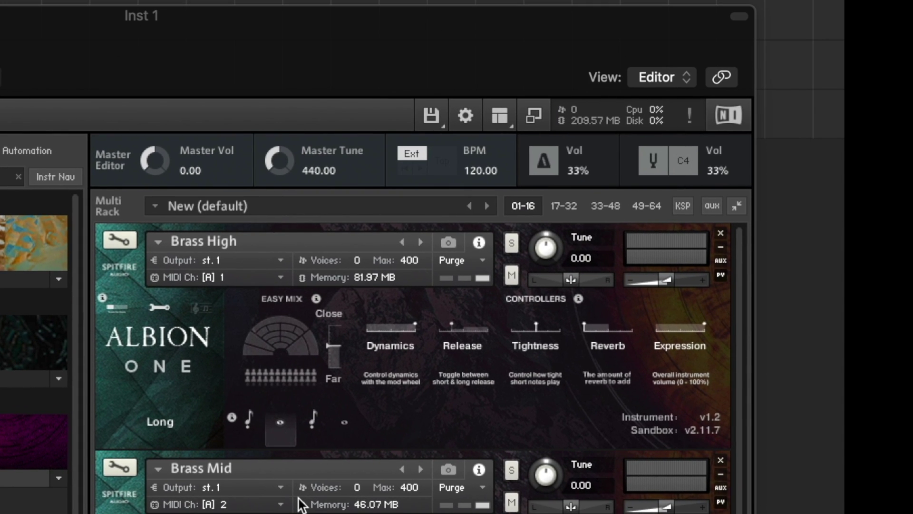
Show Kontakt's Outputs section and batch-create one output channel per loaded instrument.
left_click(500, 116)
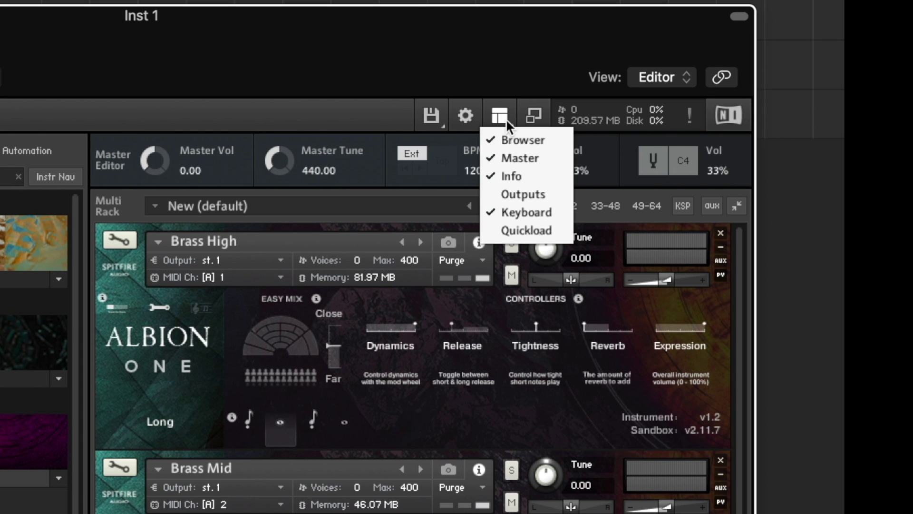
left_click(513, 190)
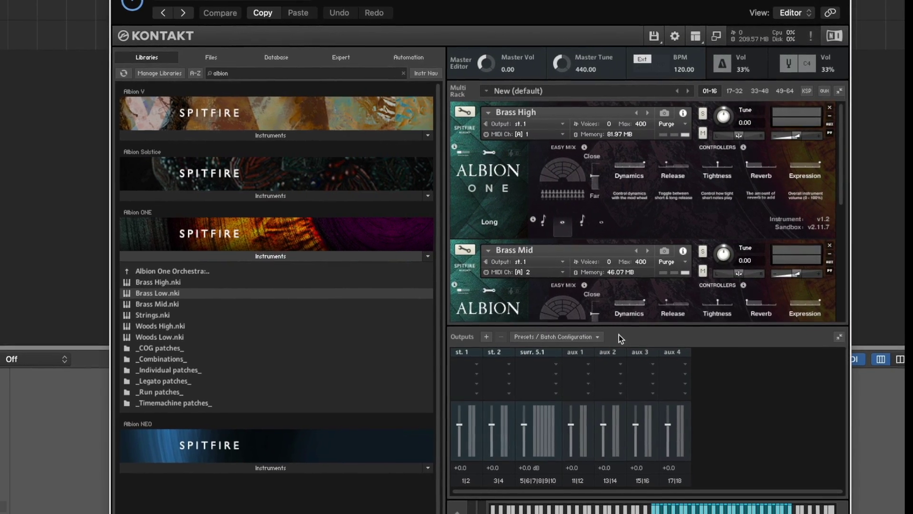
left_click(600, 335)
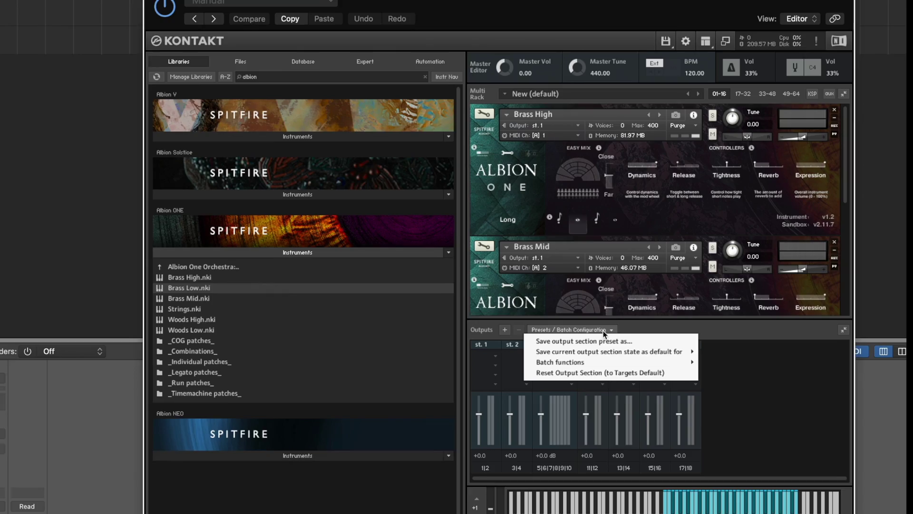
mouse_move(566, 365)
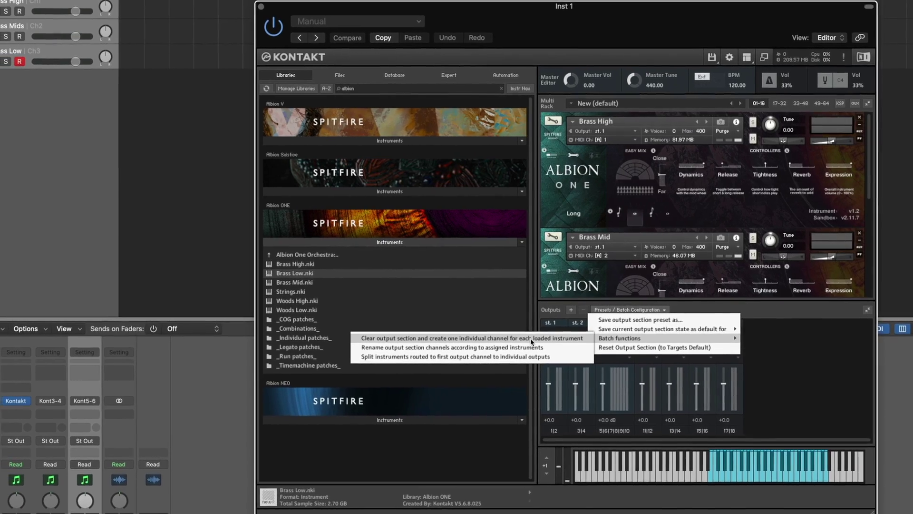
left_click(525, 342)
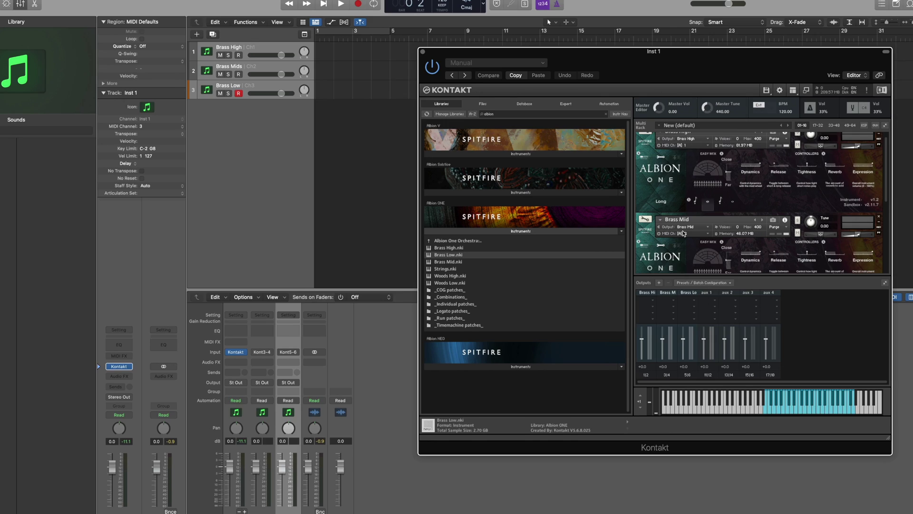
Name the mixer strips Brass High, Brass mids and Brass Low, then arm Brass High.
left_click(247, 513)
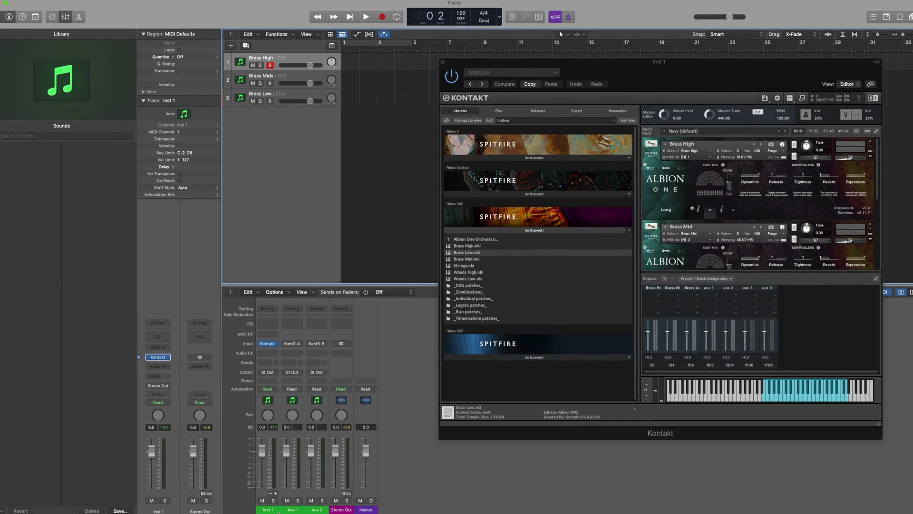
key("Down")
key("Down")
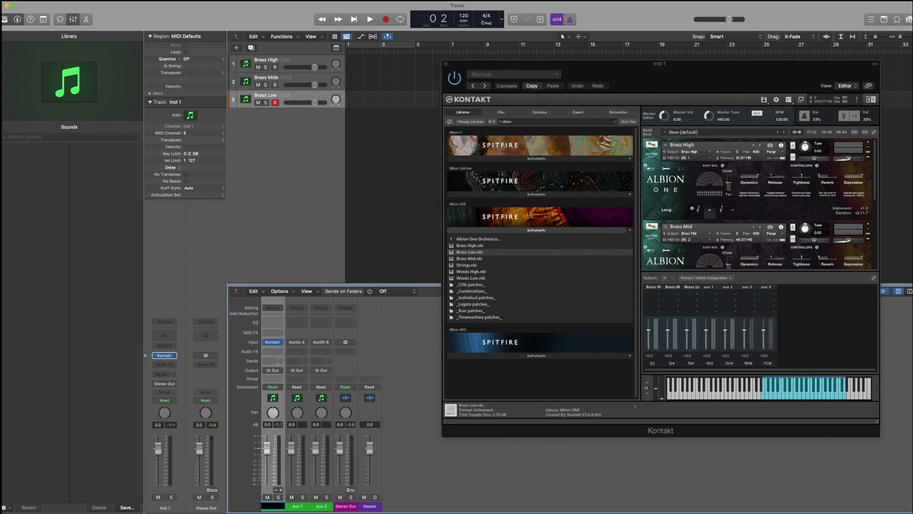
type("Brass High")
key("Return")
double_click(297, 506)
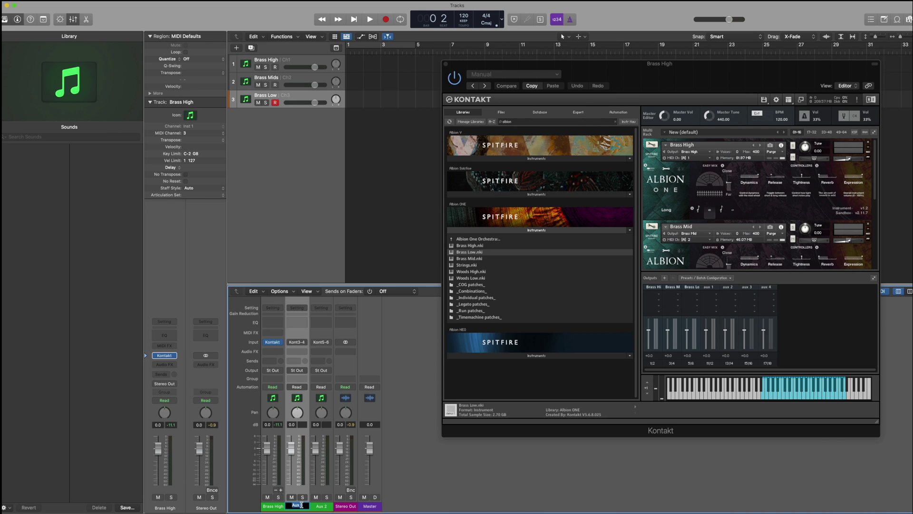
type("Brass mids")
key("Tab")
type("Brass Low")
key("Return")
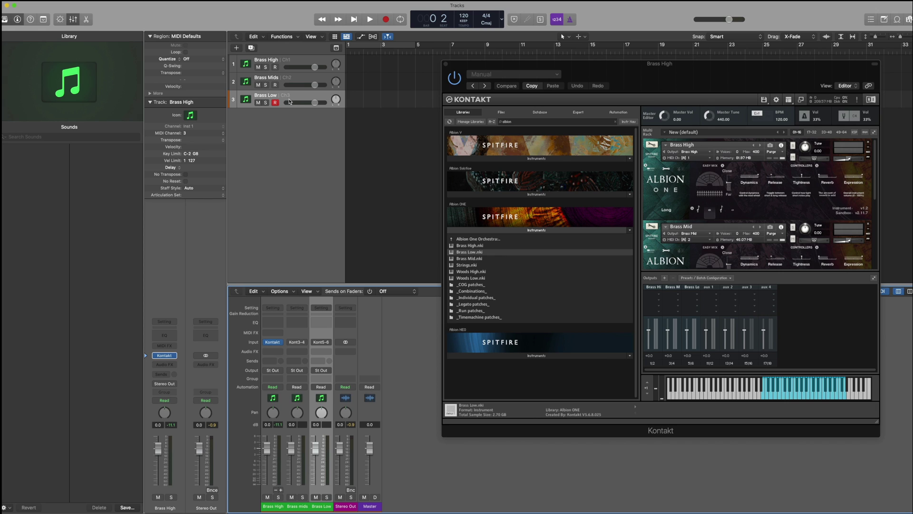
left_click(298, 69)
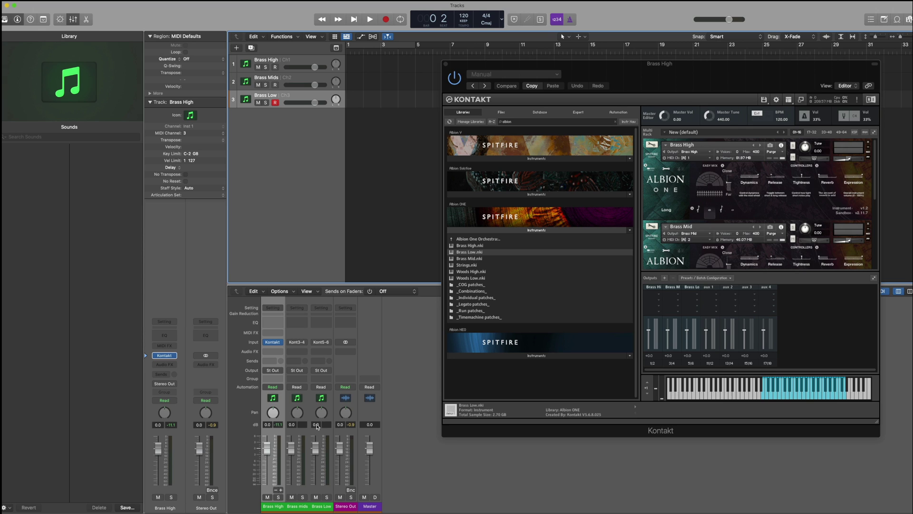
left_click(284, 62)
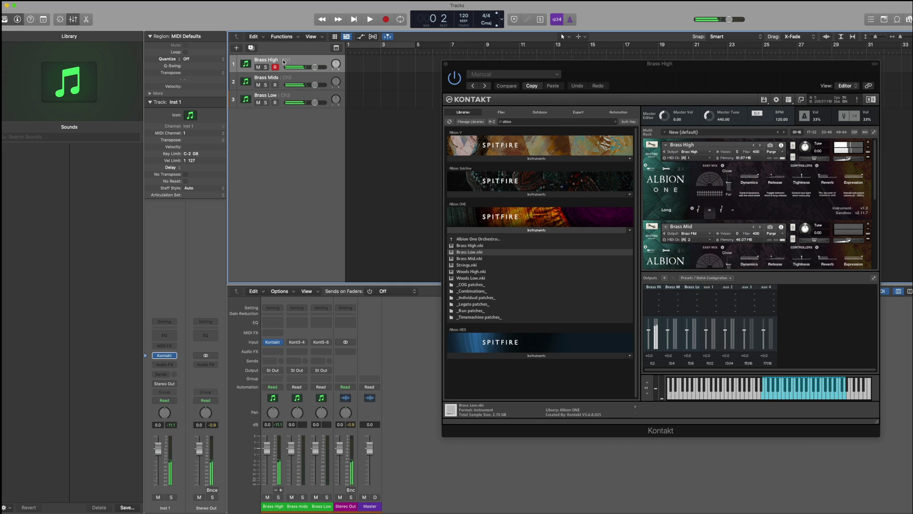
left_click(281, 79)
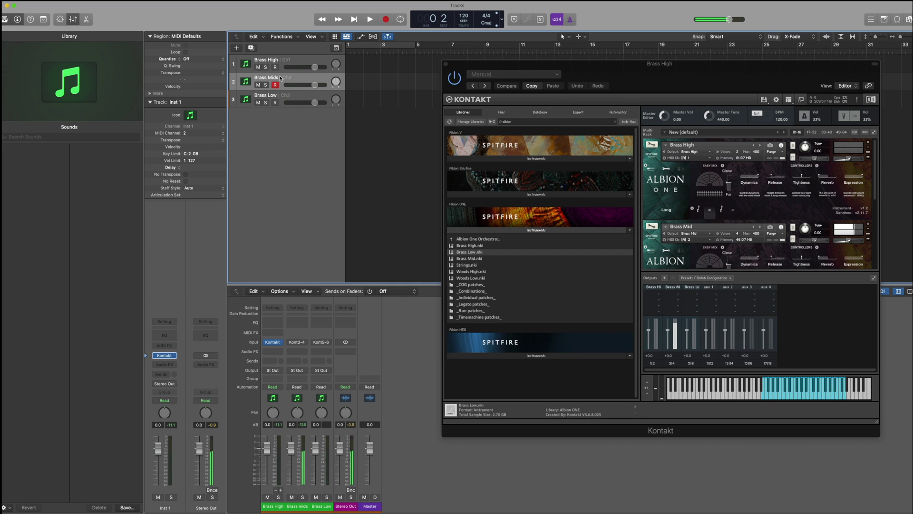
left_click(278, 95)
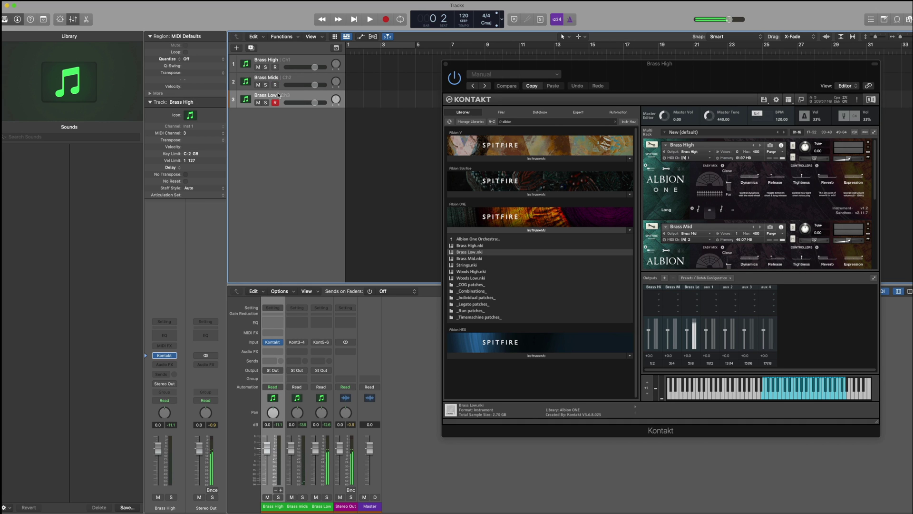
left_click(299, 352)
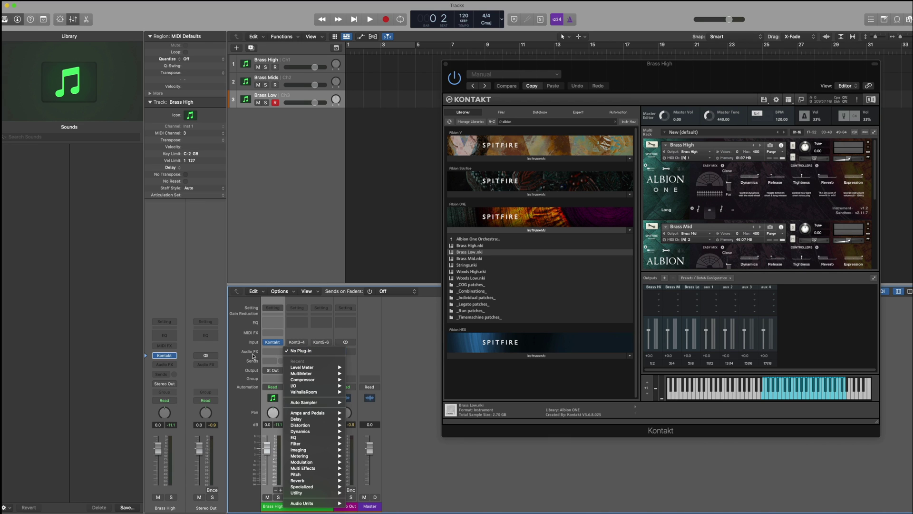
left_click(403, 305)
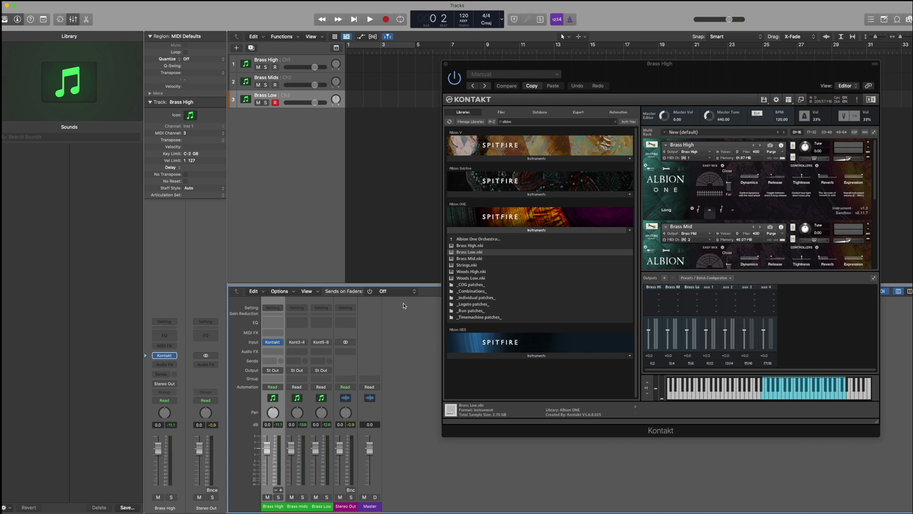
left_click(297, 62, "shift")
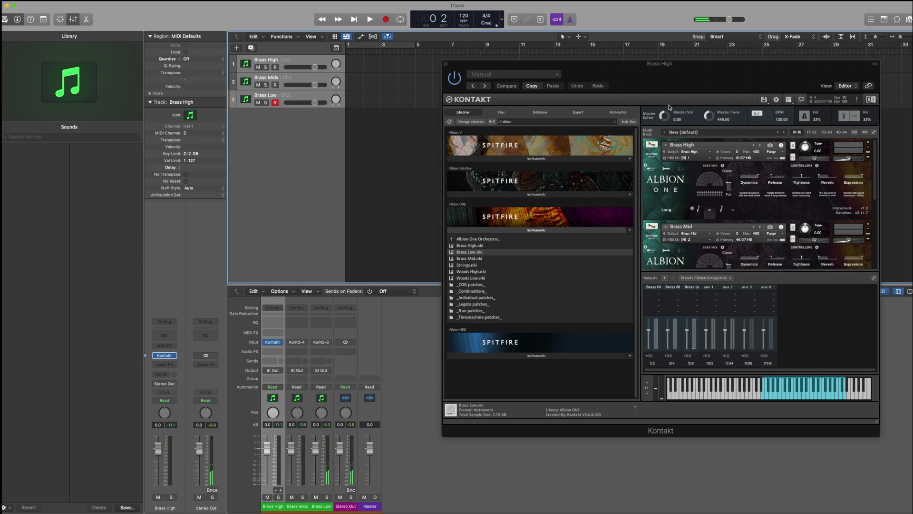
Collapse the Brass High, Brass Mid and Brass Low instruments in Kontakt's rack.
left_click(652, 159)
left_click(651, 179)
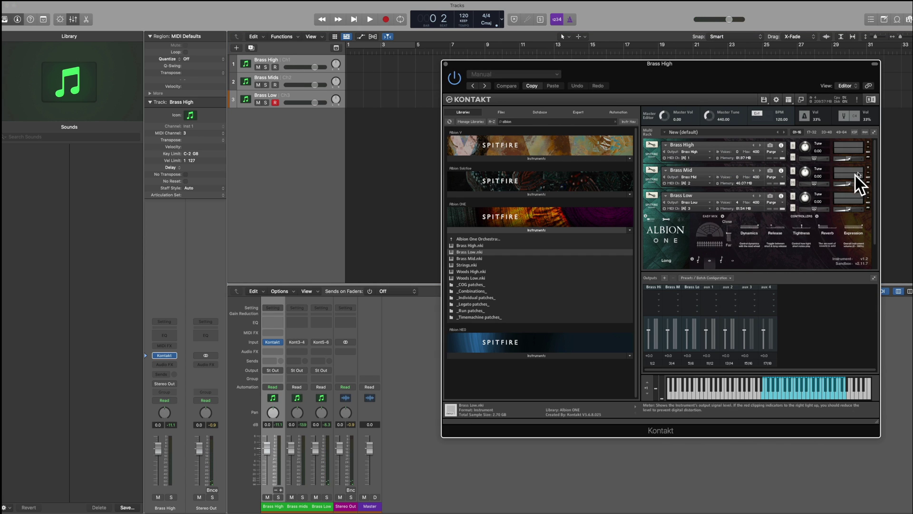
left_click(652, 195)
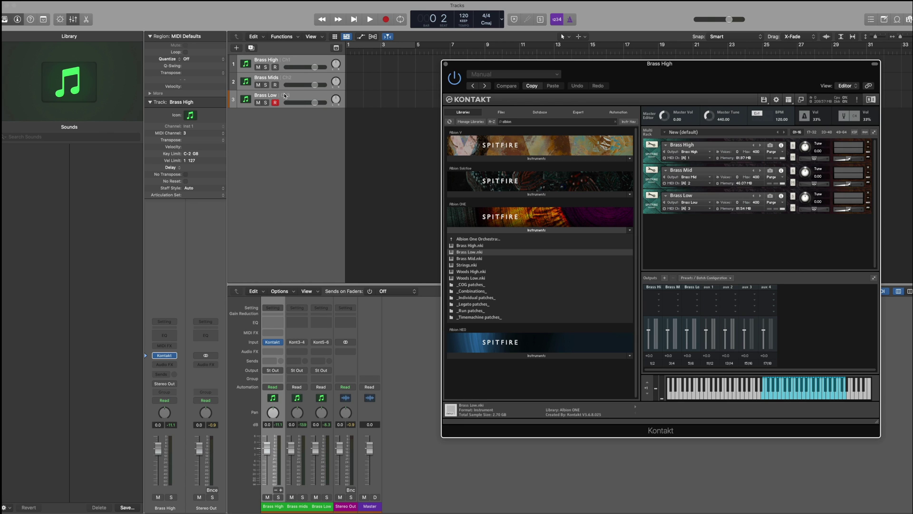
Group the selected tracks into a summing stack and rename it 'Albion One Brass'.
key("shift+super+d")
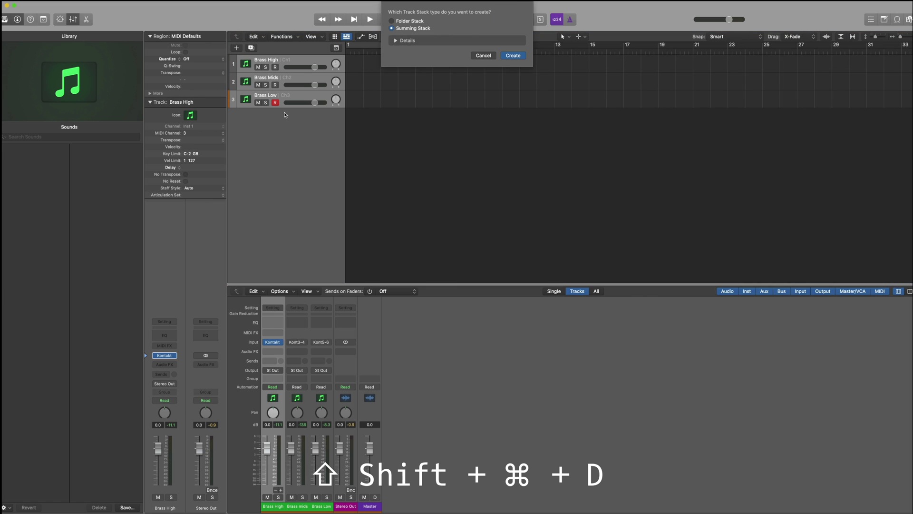
left_click(512, 56)
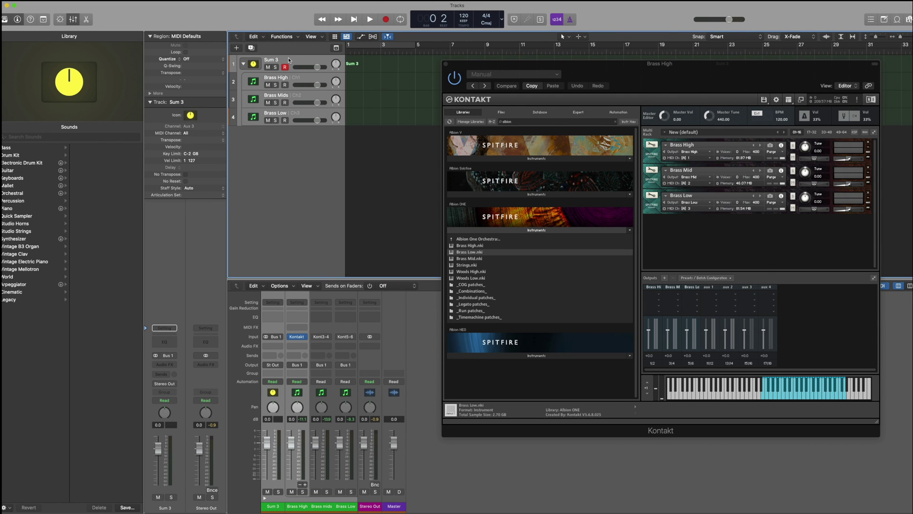
left_click(264, 65)
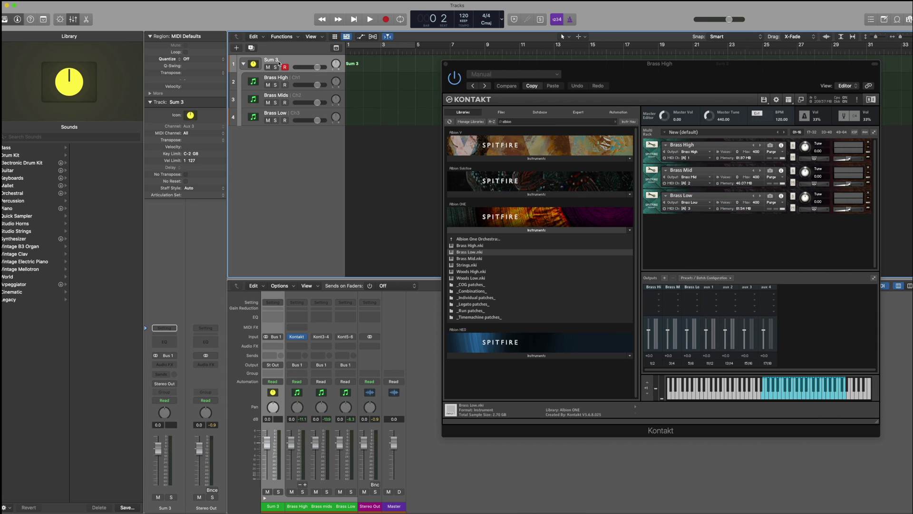
double_click(278, 61)
type("Albion One Brass")
key("Return")
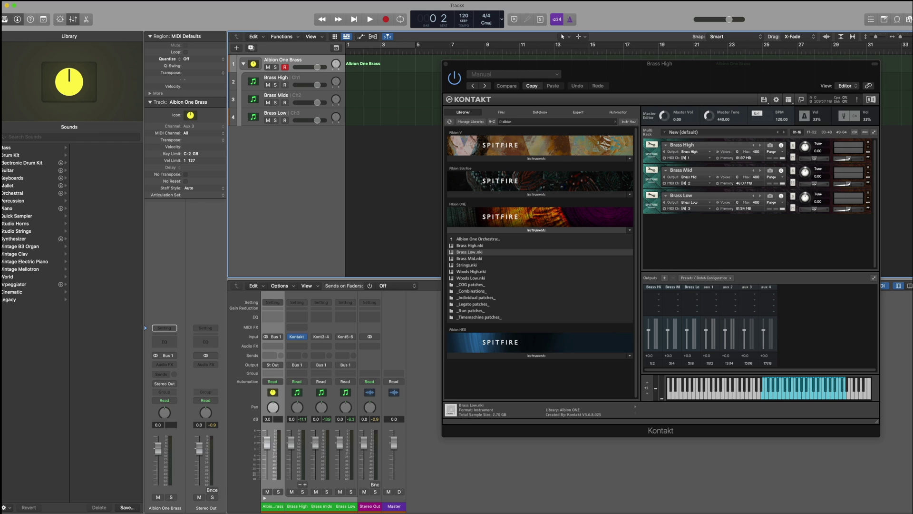
Close the Kontakt plug-in window and stop playback of the Albion One Brass stack.
key("super+w")
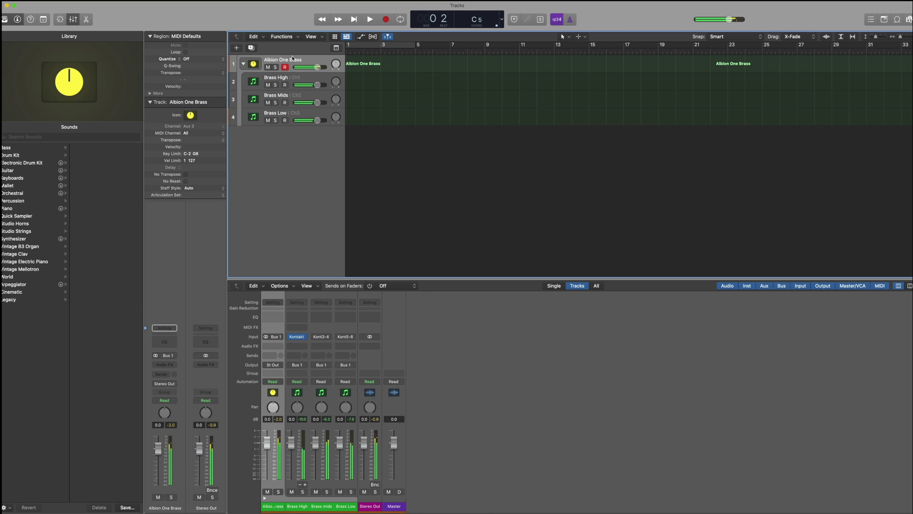
key("space")
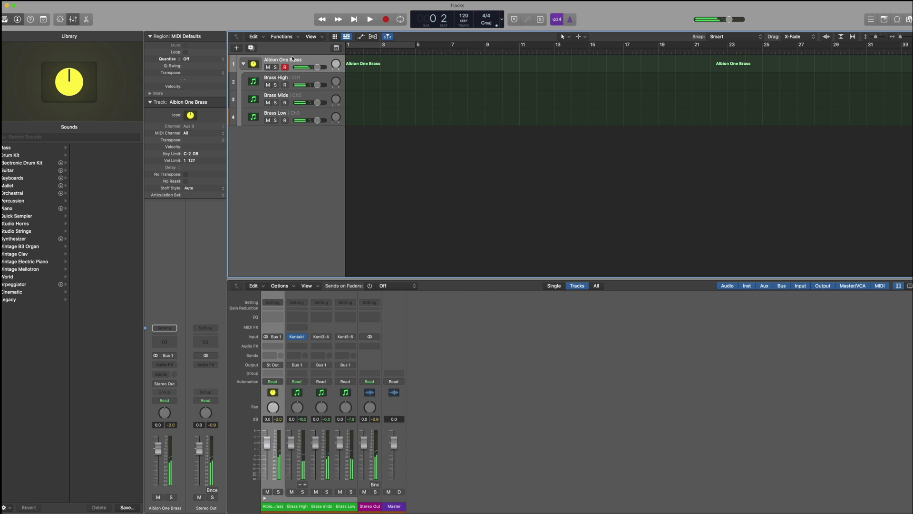